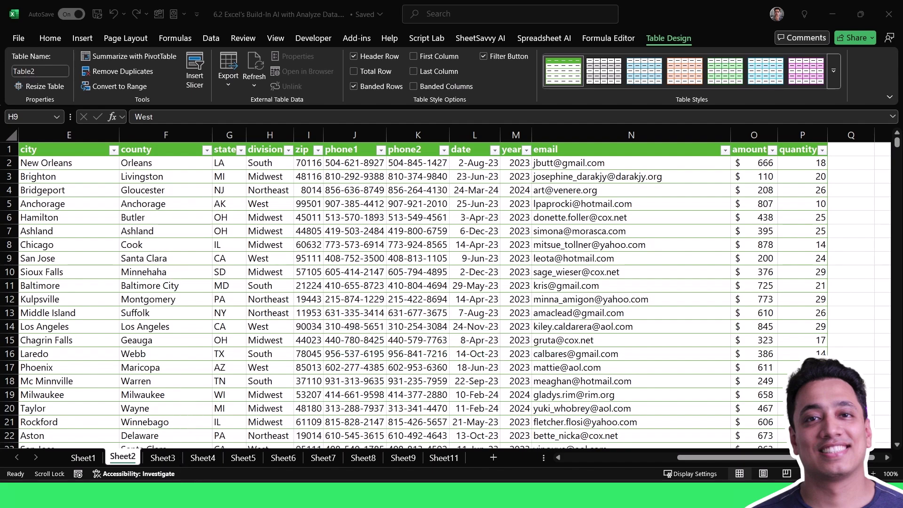
From the taskbar launch Task Manager, maximize it and End task on the Microsoft Excel process.
right_click(182, 493)
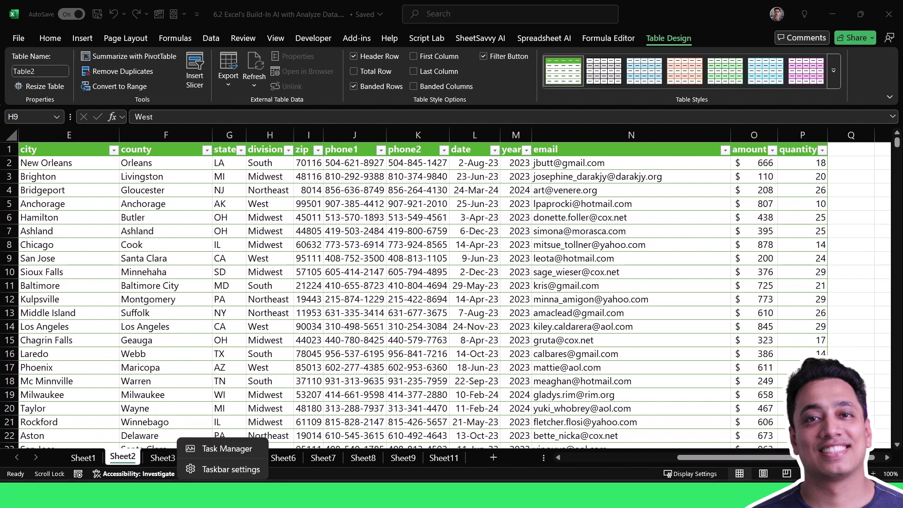
left_click(211, 452)
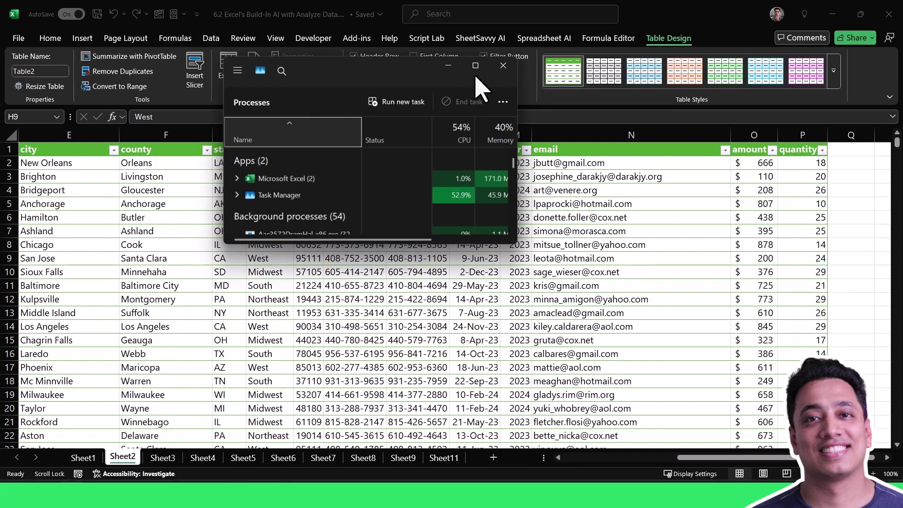
left_click(475, 66)
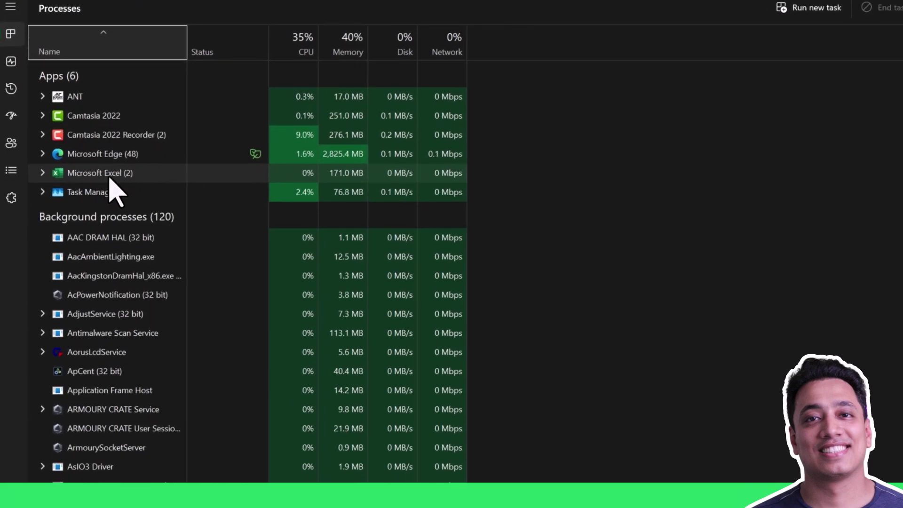
right_click(110, 178)
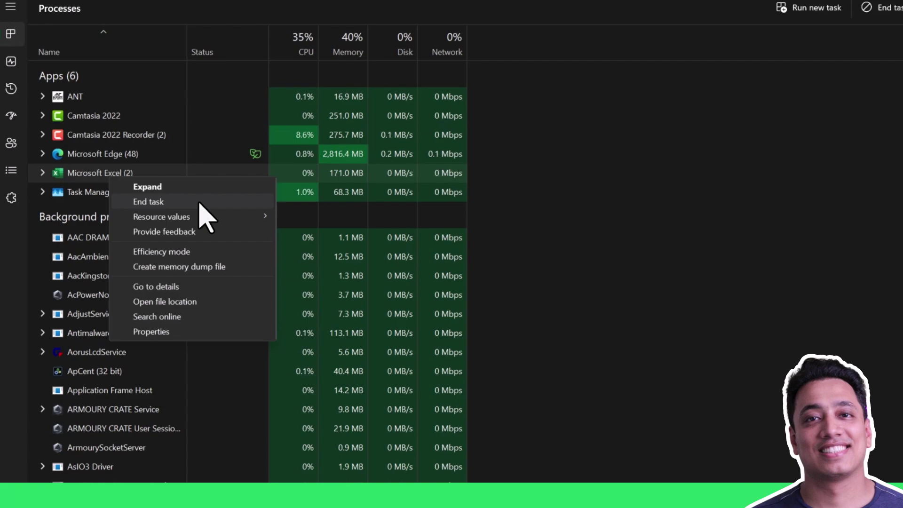
left_click(199, 202)
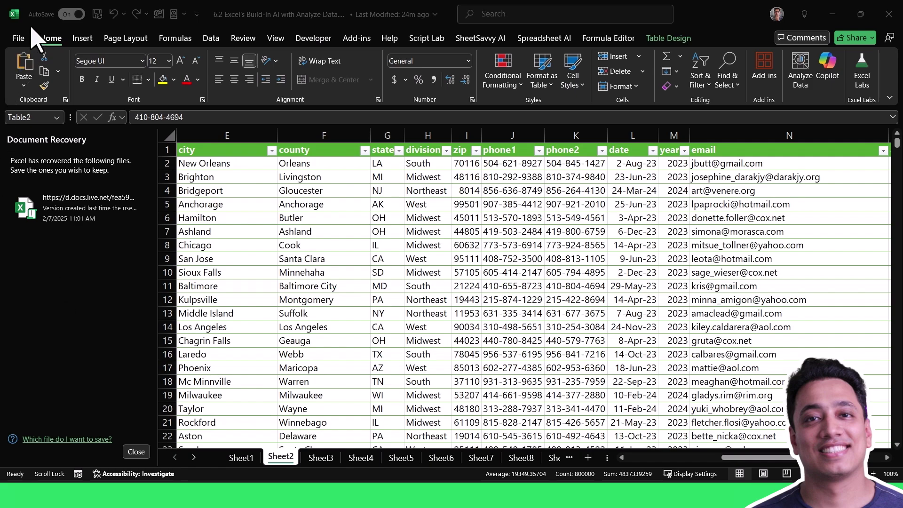
left_click(35, 37)
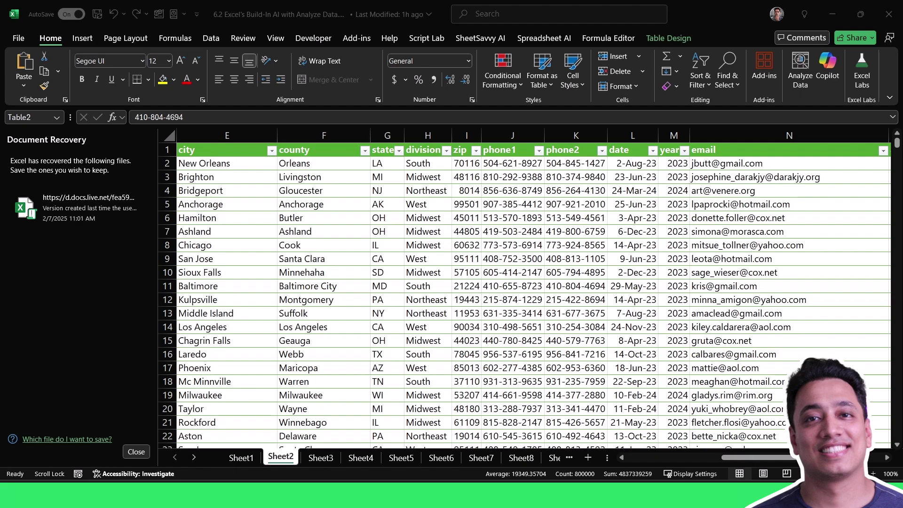
Run 'taskkill /f /im excel.exe' from the Win+R Run dialog to shut Excel down.
key("super+r")
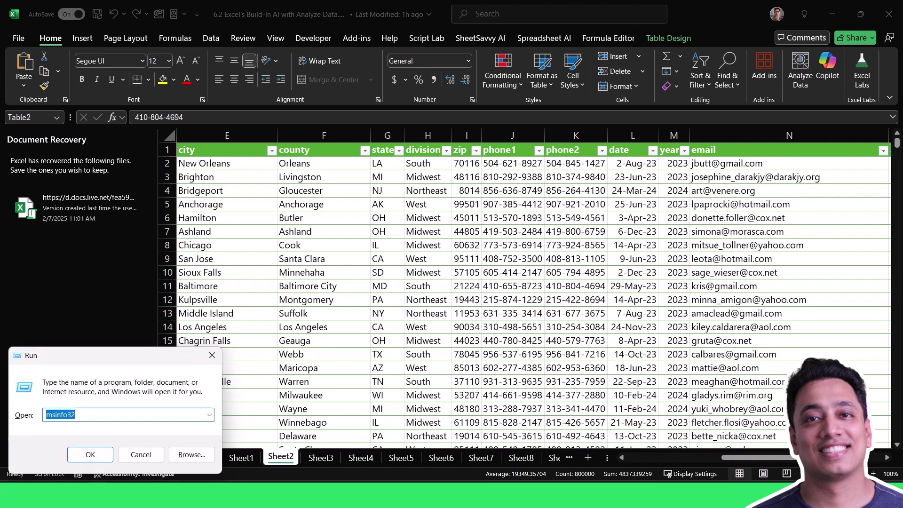
key("BackSpace")
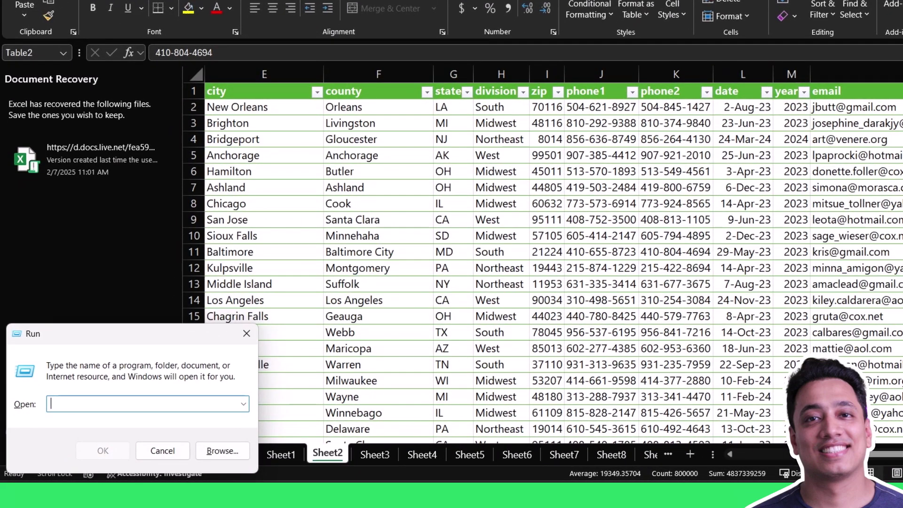
type("taskkill /f /im excel.exe")
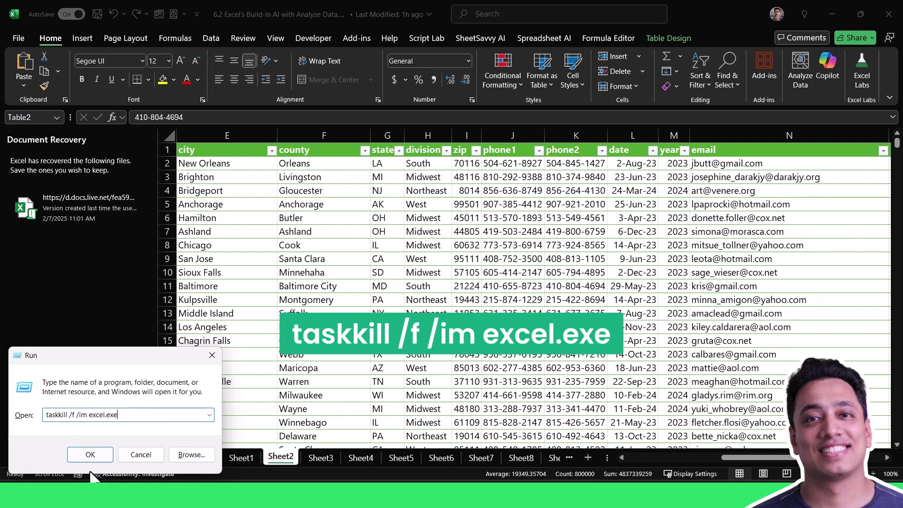
left_click(90, 454)
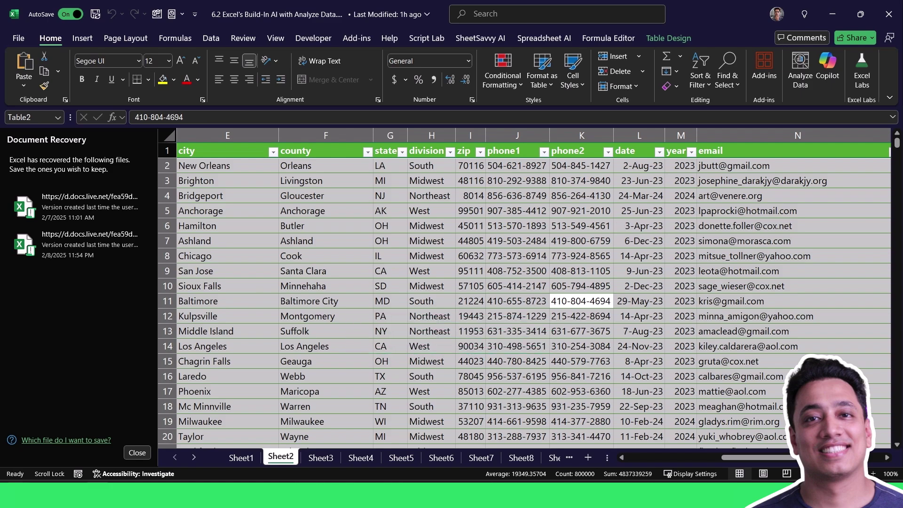
Launch Windows PowerShell via Start search and run 'Stop-Process -Name excel -Force'.
key("super")
left_click(52, 76)
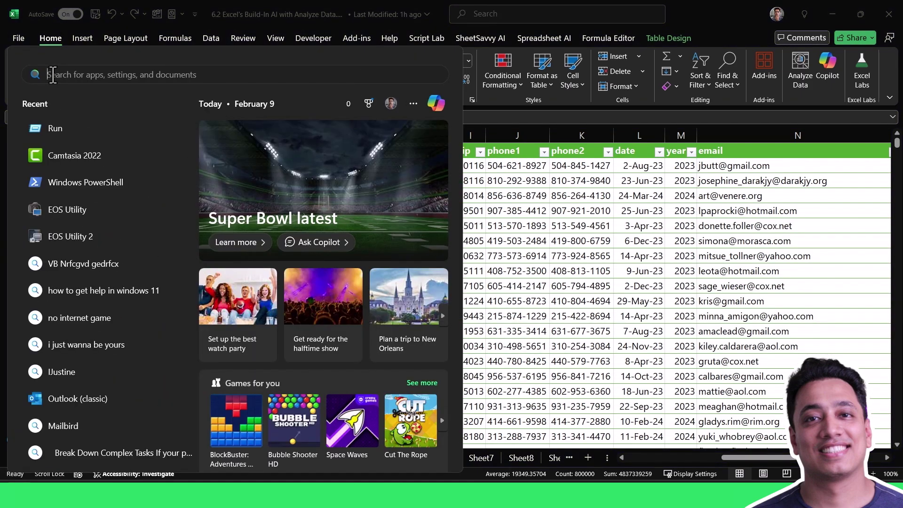
type("power")
key("Return")
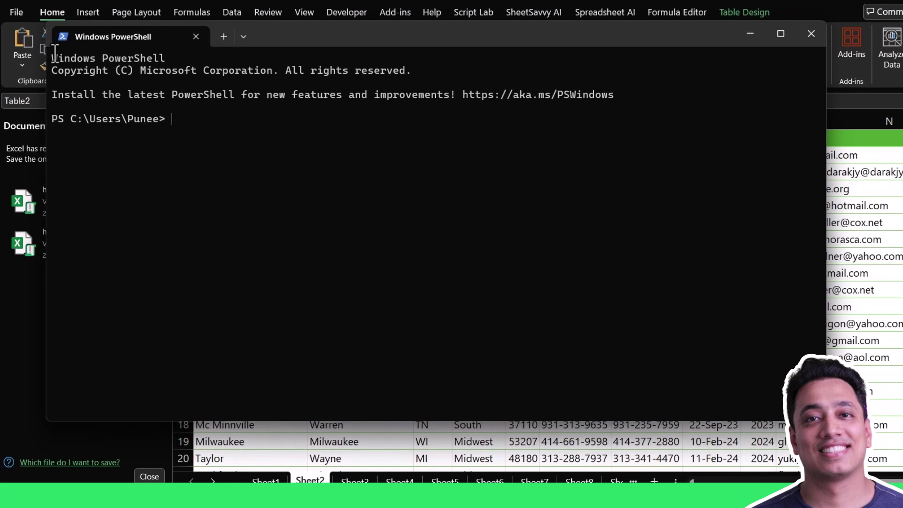
type("Stop-Process -Name excel -Force")
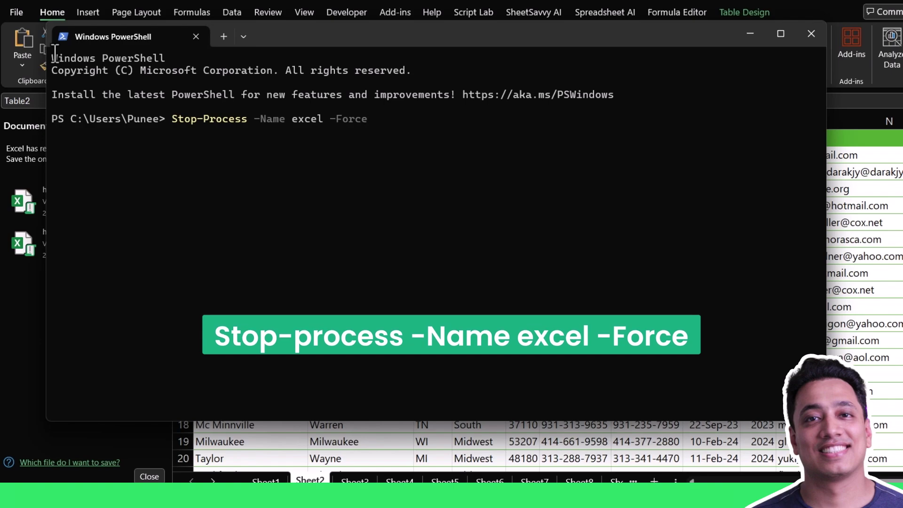
key("Return")
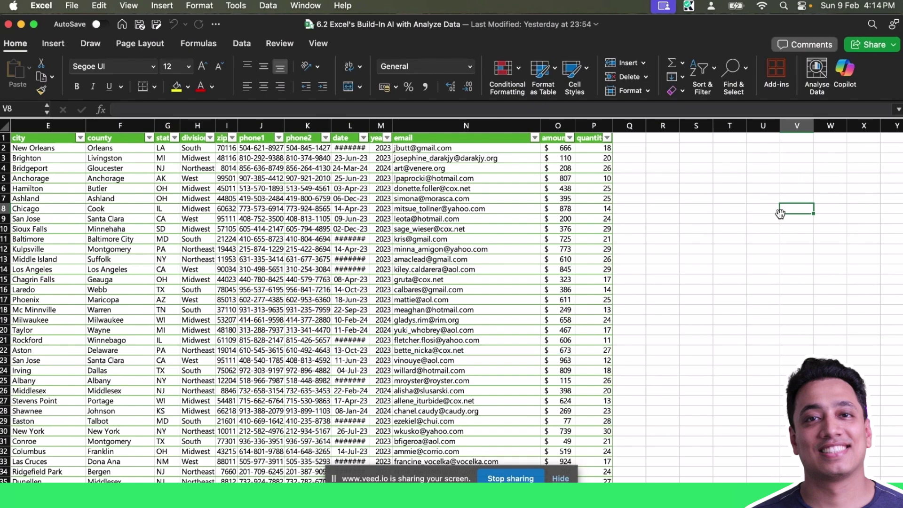
Launch Terminal via Spotlight and run killall "Microsoft Excel" to quit Excel.
key("super+space")
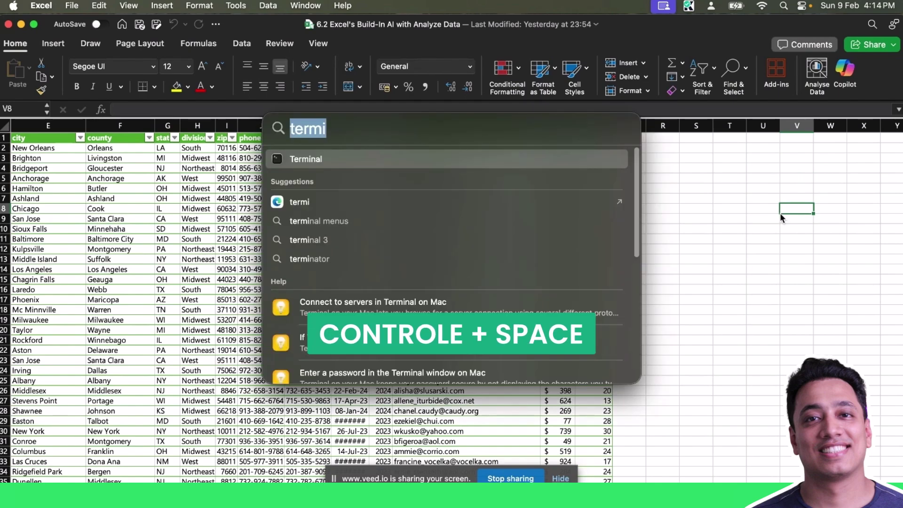
key("BackSpace")
type("term")
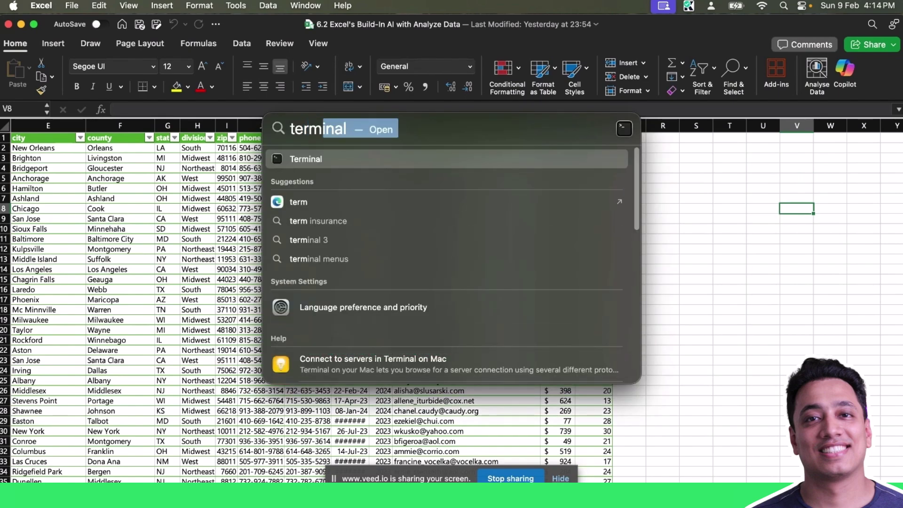
key("Return")
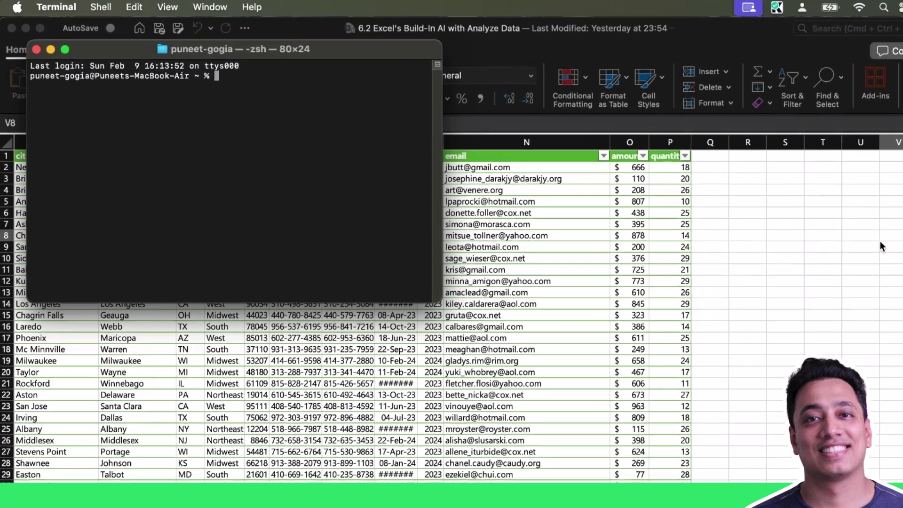
type("kill")
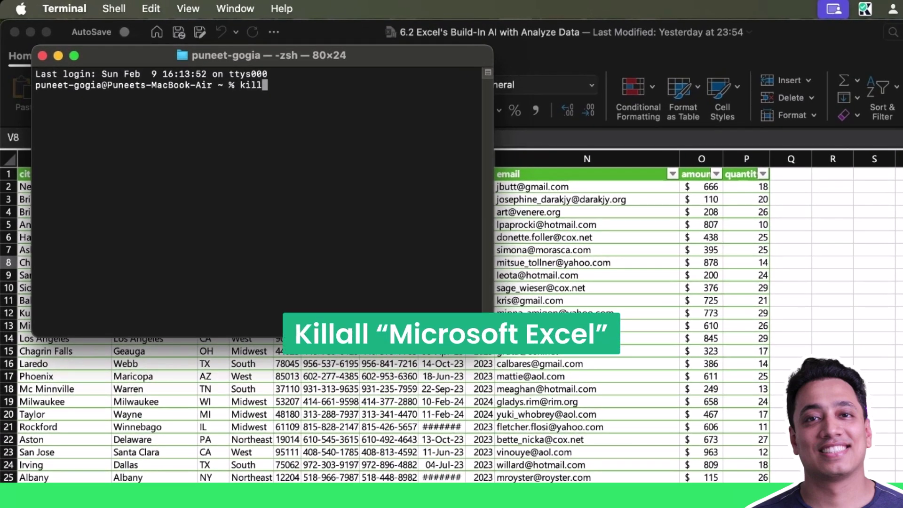
type("all \"")
type("Micros")
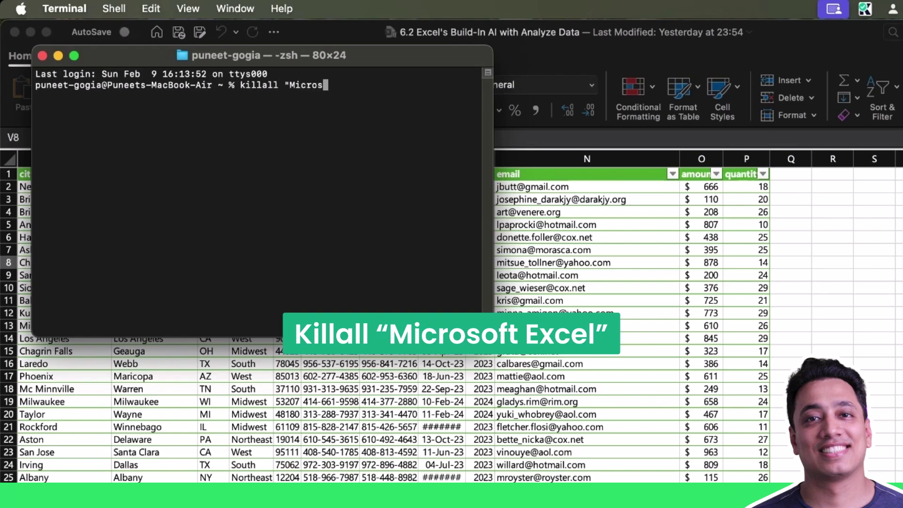
type("oft ")
type("E")
type("xcel")
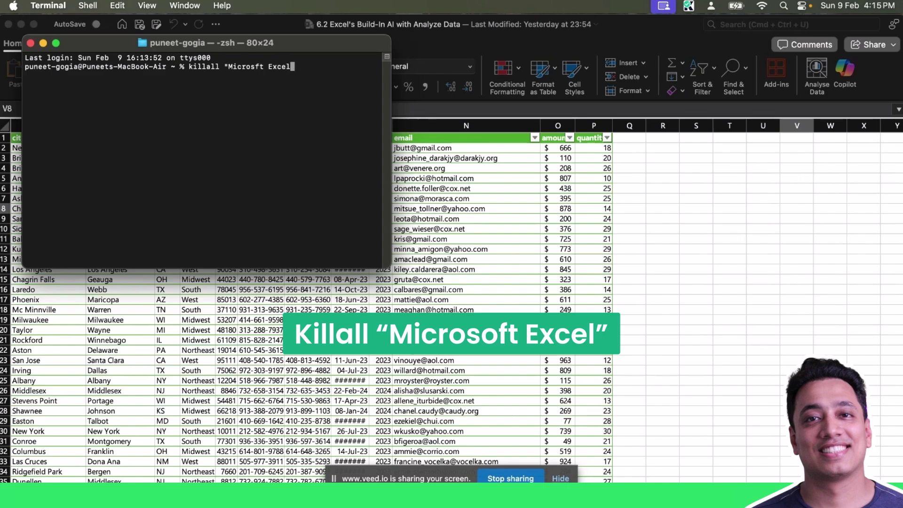
type("\"")
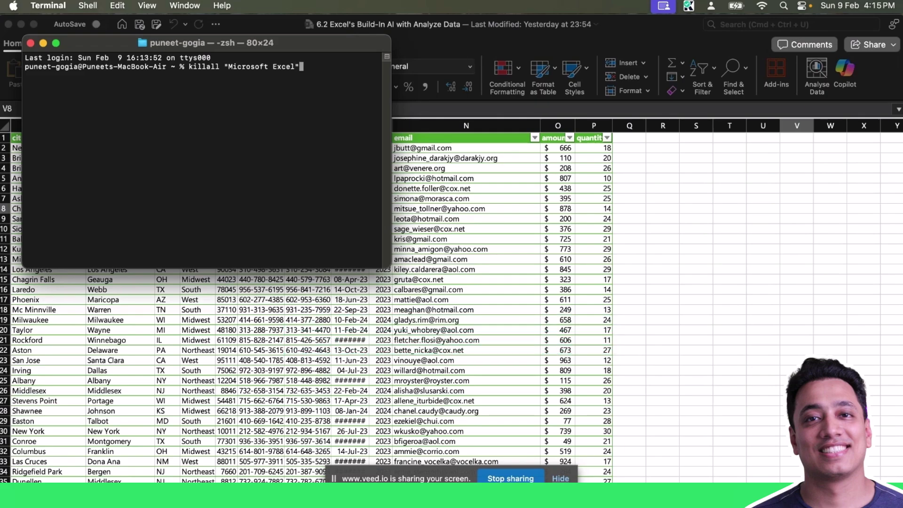
key("Return")
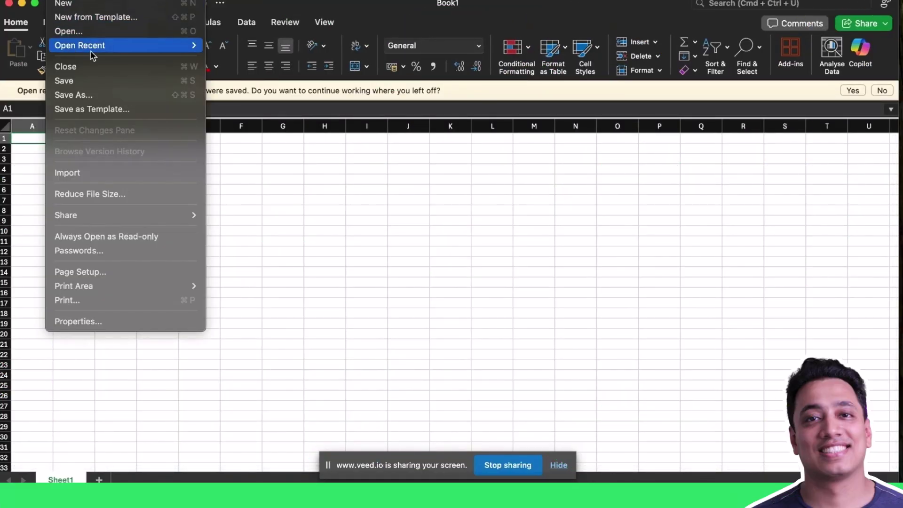
Reopen the recent Analyze Data workbook and accept its macro warning.
mouse_move(80, 45)
left_click(230, 48)
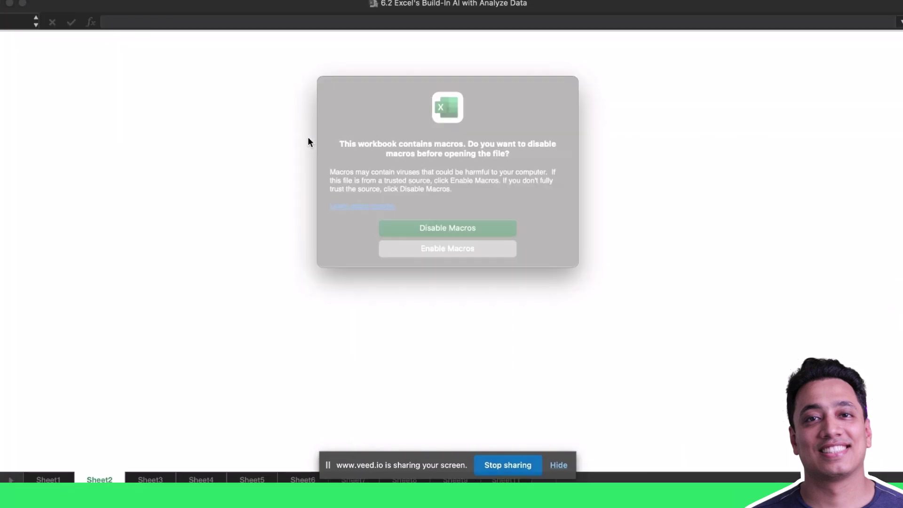
left_click(450, 254)
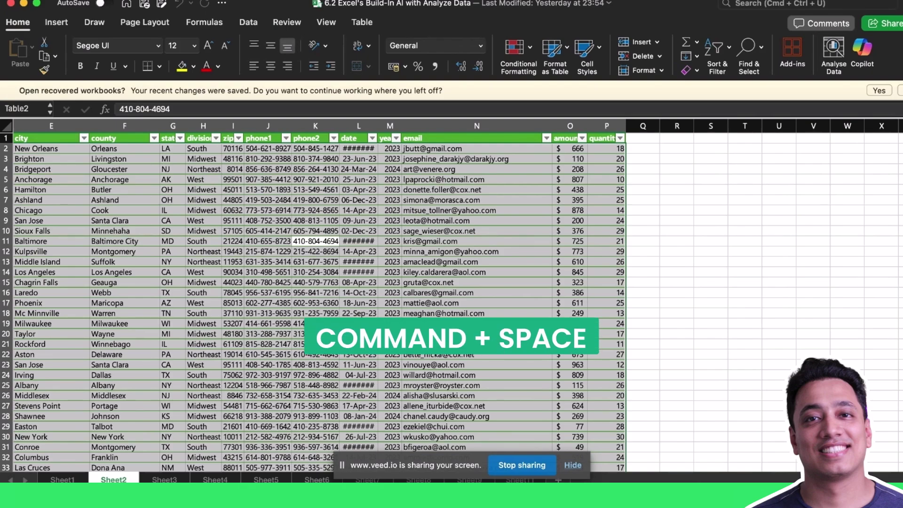
Launch Activity Monitor via Spotlight, select Microsoft Excel under Memory and Force Quit it.
key("super+space")
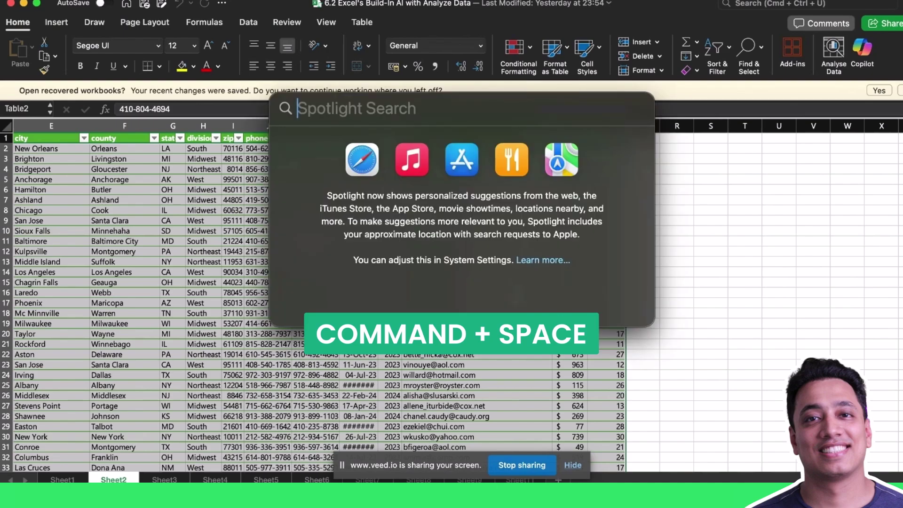
type("activ")
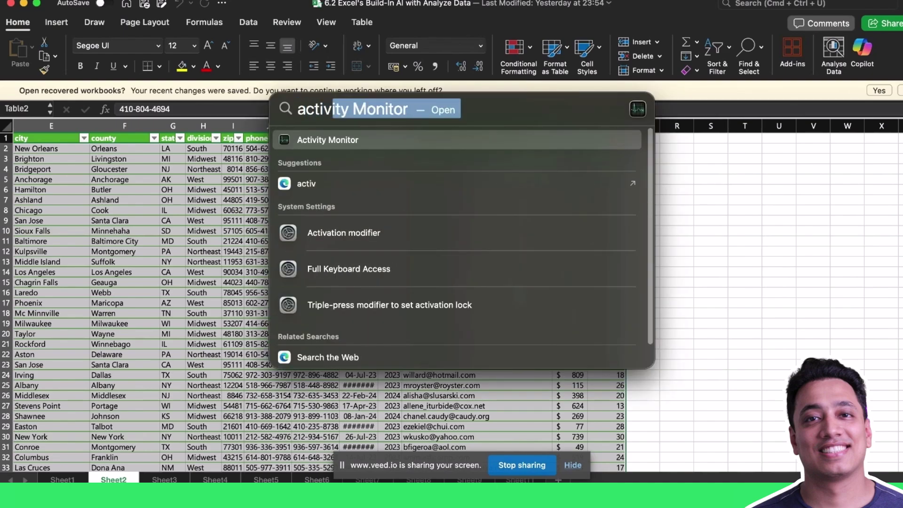
type("i")
key("Return")
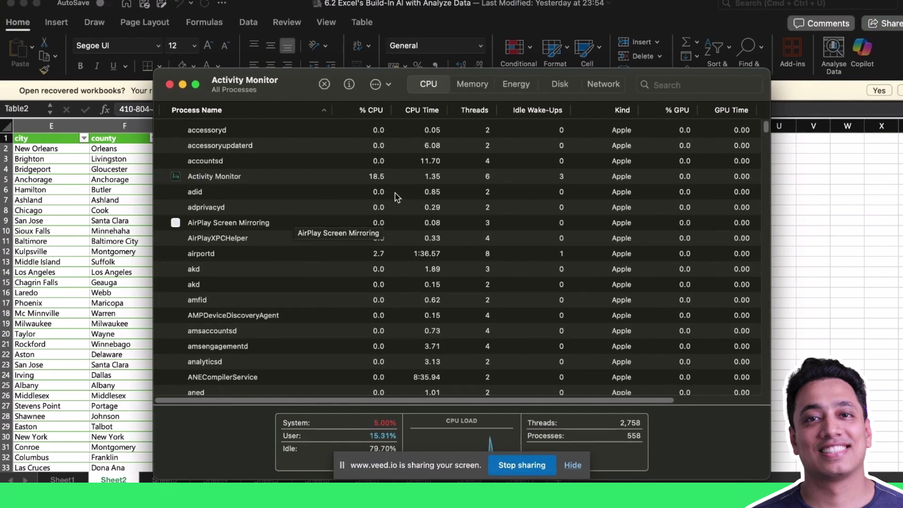
left_click(471, 84)
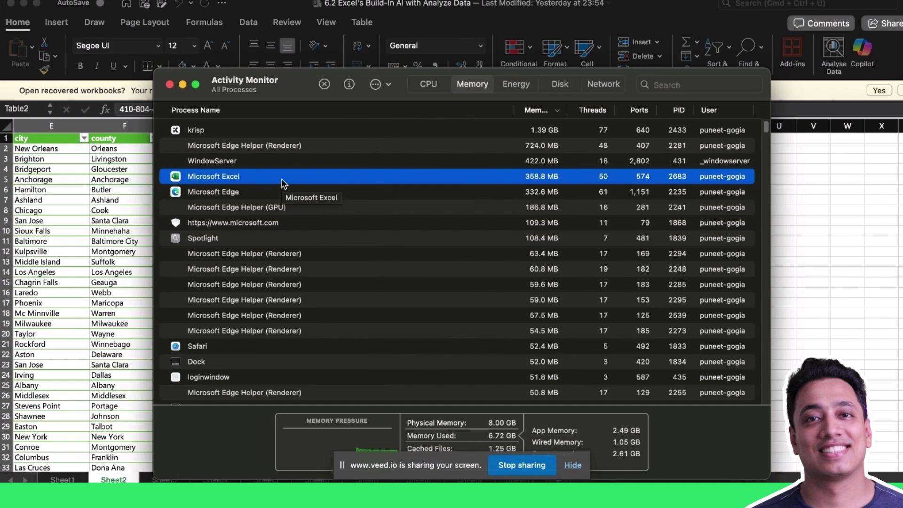
left_click(325, 85)
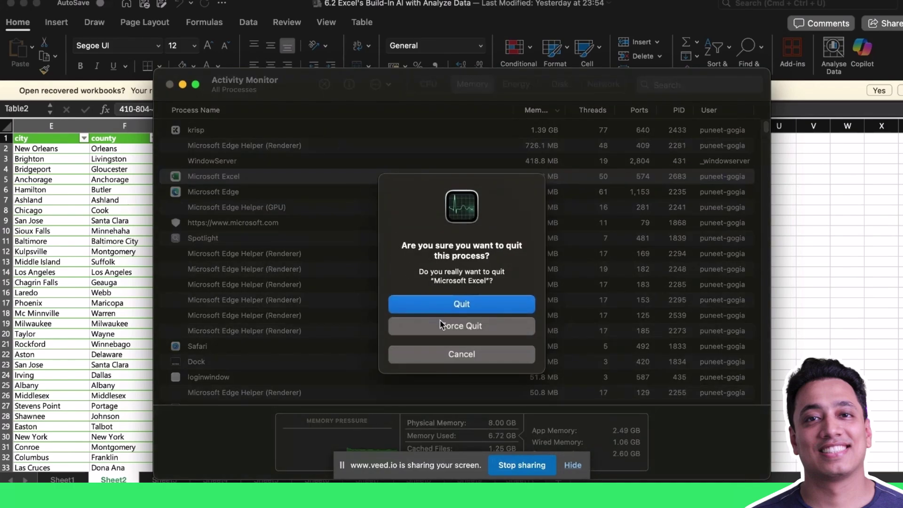
left_click(441, 326)
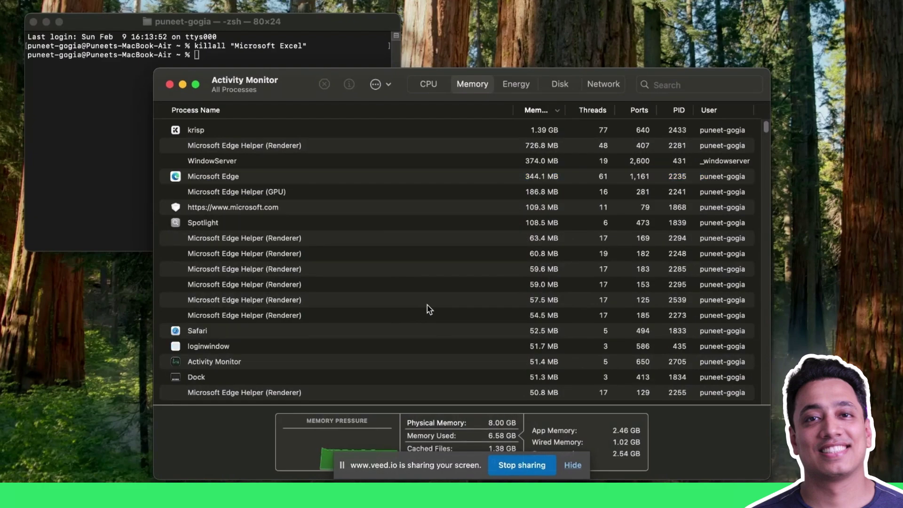